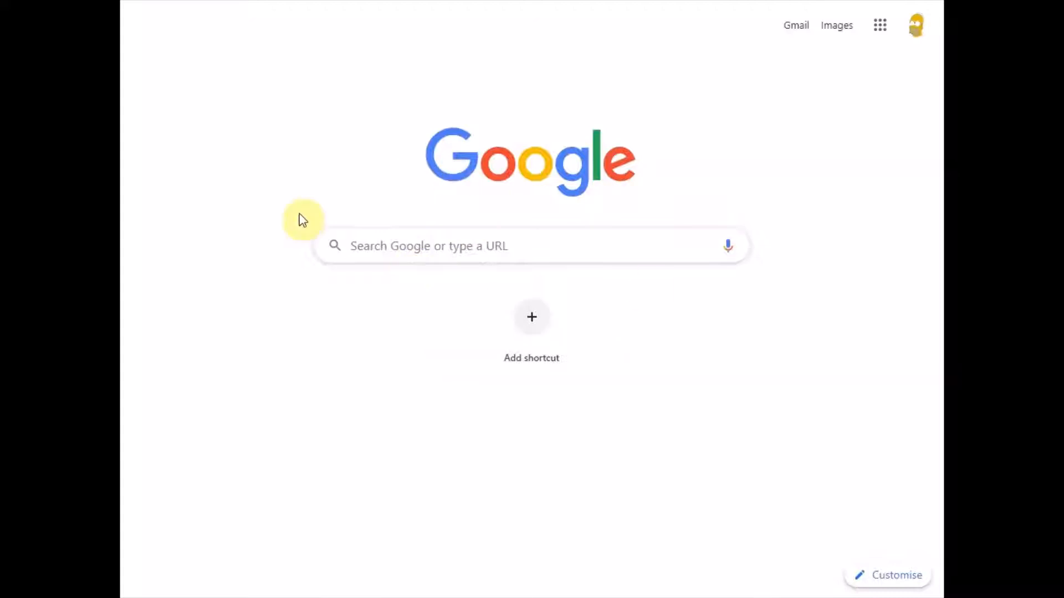
- Search Google for 'chrome remote desktop app'
{"action": "left_click", "coordinate": [264, 142]}
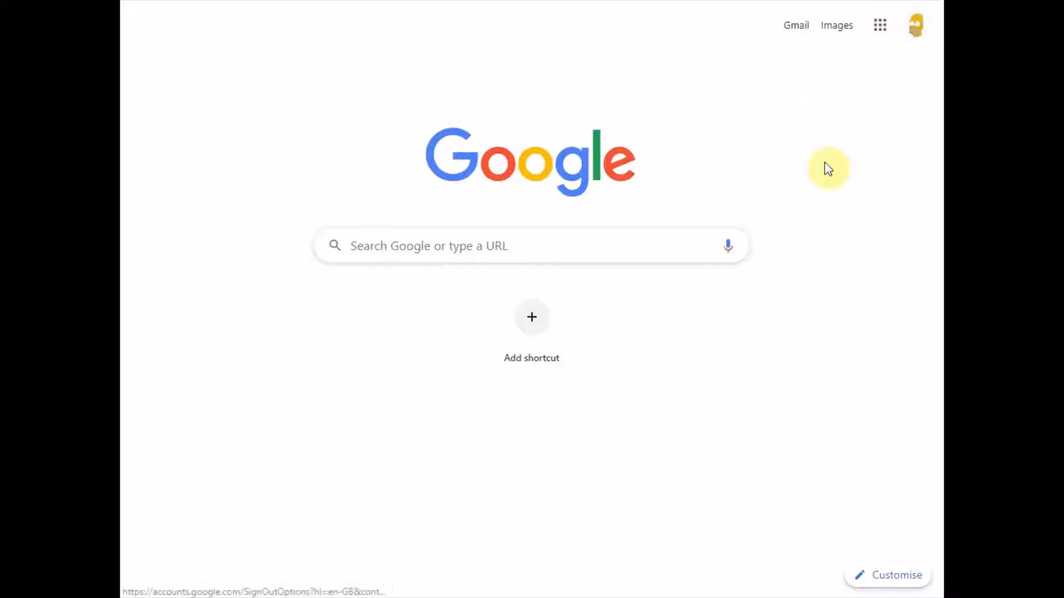
{"action": "left_click", "coordinate": [527, 244]}
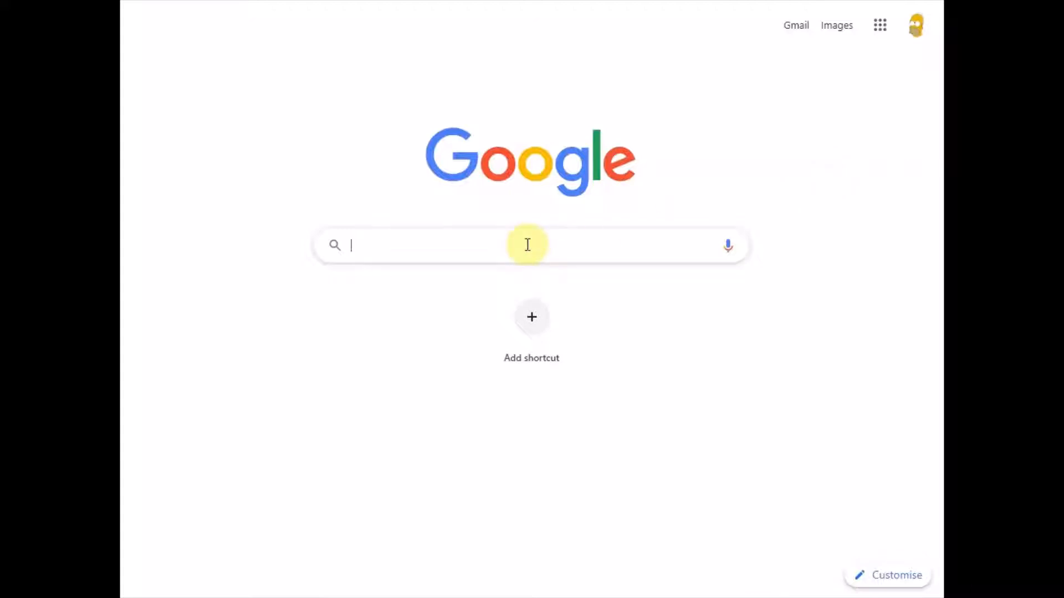
{"action": "type", "text": "chrome re"}
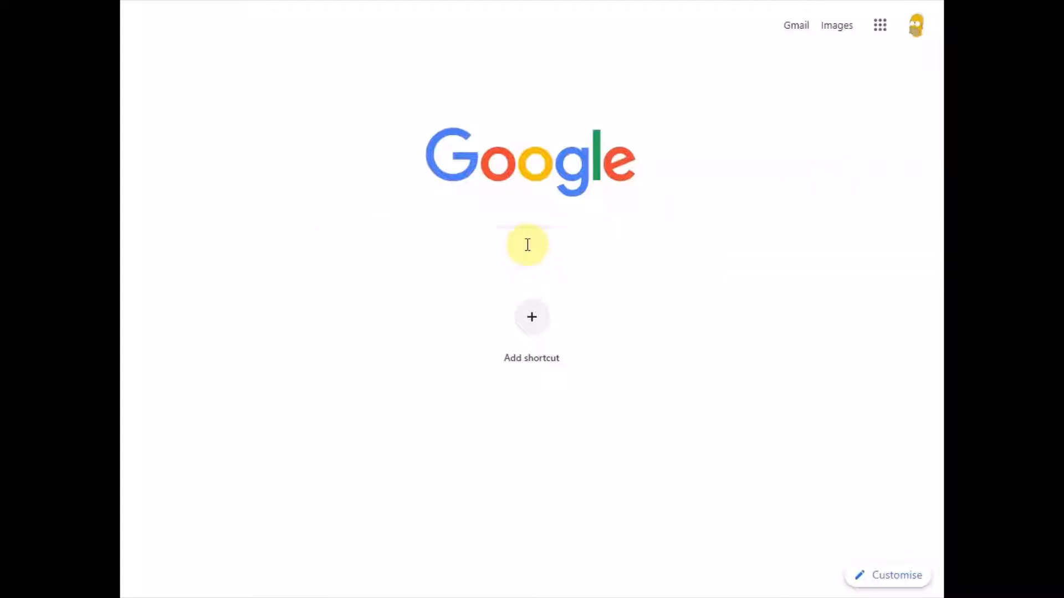
{"action": "type", "text": "mo"}
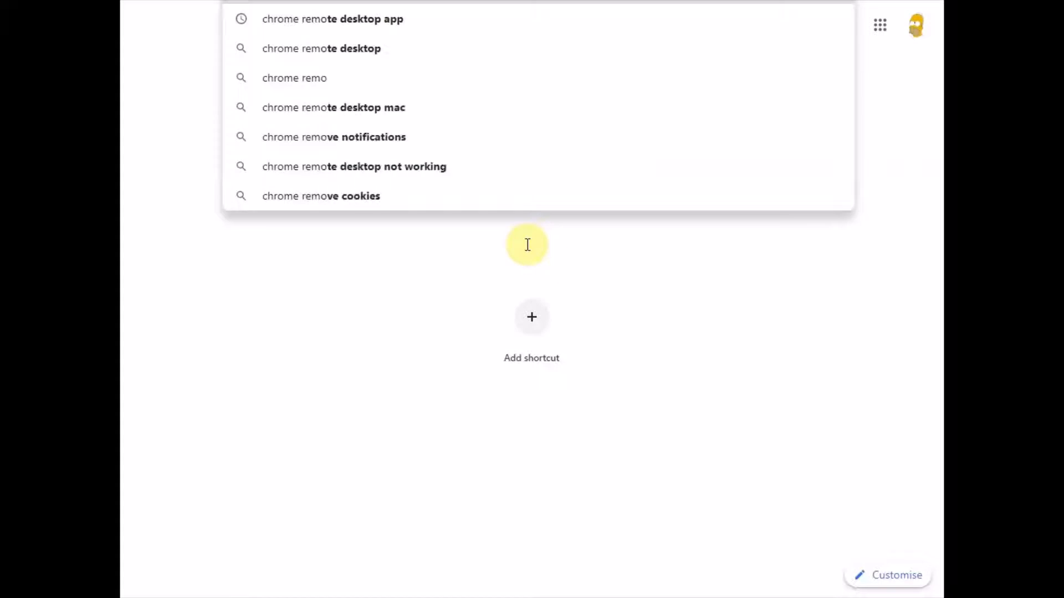
{"action": "type", "text": "te desktop app"}
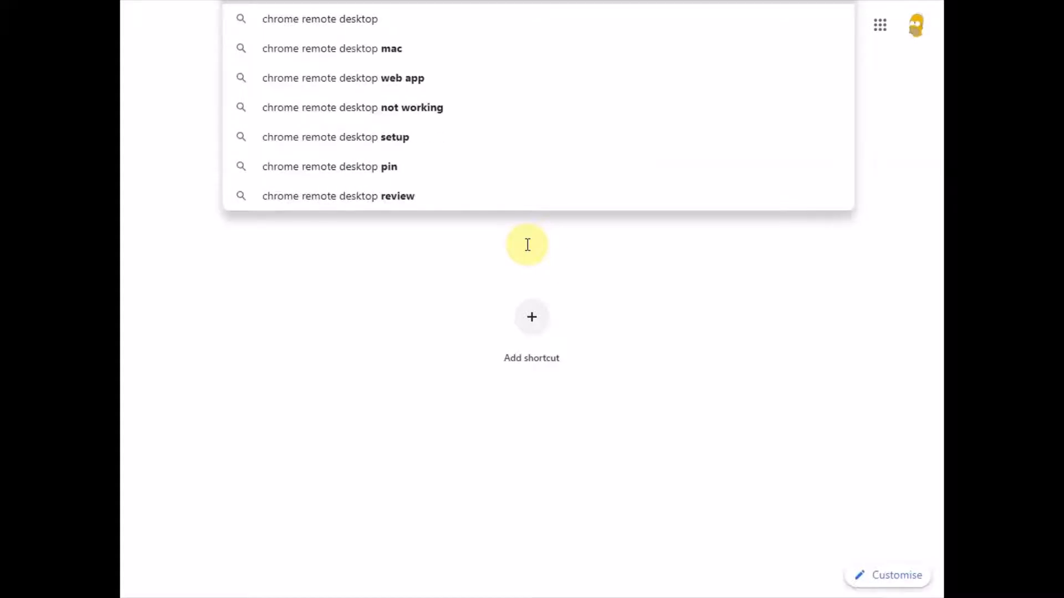
{"action": "key", "text": "Return"}
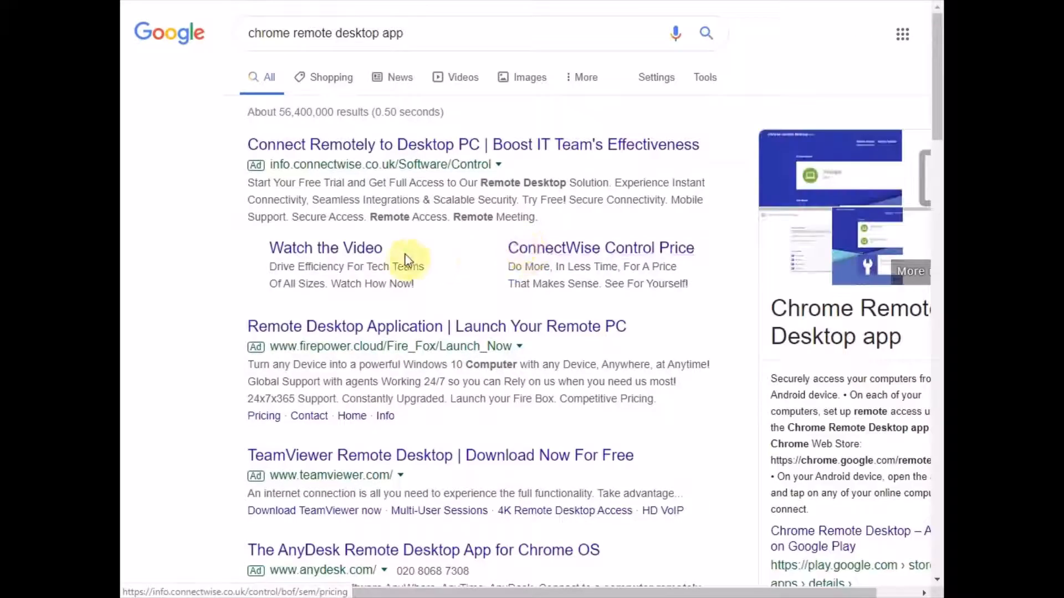
- Go to the Chrome Remote Desktop result at remotedesktop.google.com
{"action": "scroll", "coordinate": [403, 256], "scroll_direction": "down", "scroll_amount": 4}
{"action": "scroll", "coordinate": [403, 256], "scroll_direction": "down", "scroll_amount": 1}
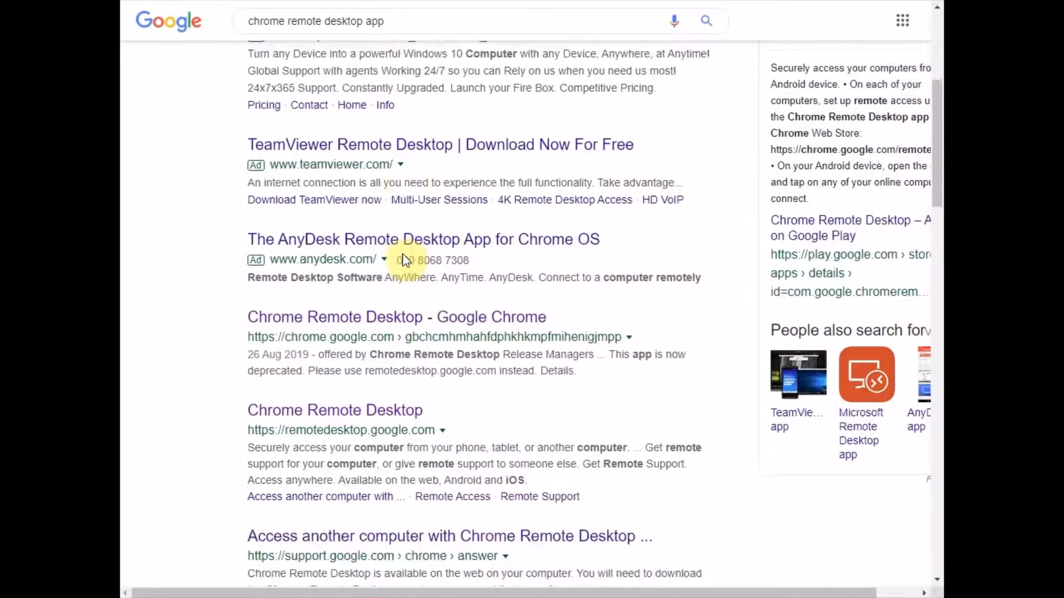
{"action": "left_click", "coordinate": [312, 416]}
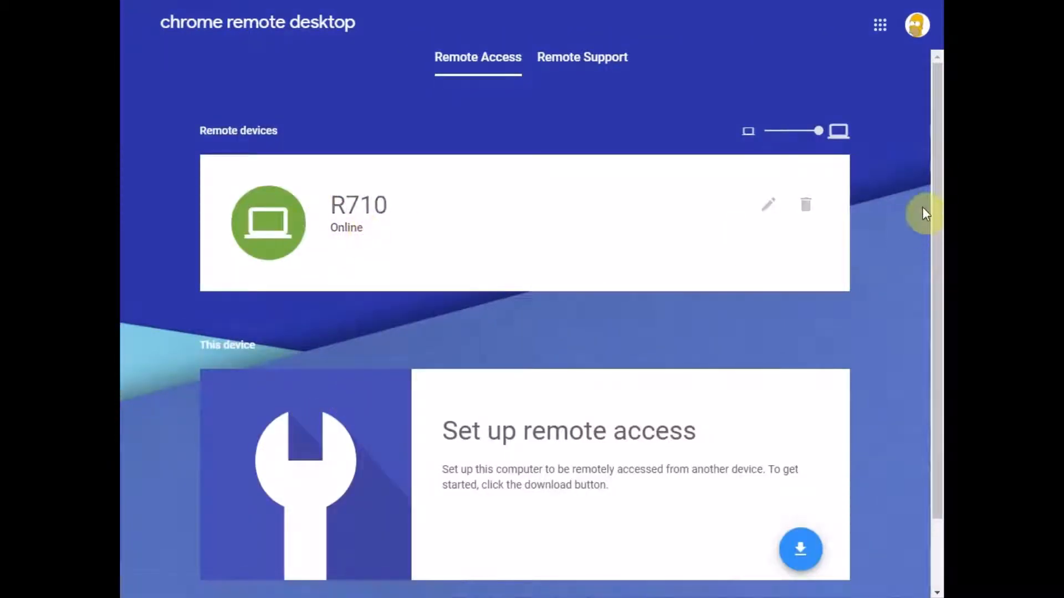
- Move from the Remote Access page listing R710 over to the Win10 VM's desktop
{"action": "left_click_drag", "start_coordinate": [934, 199], "coordinate": [937, 162]}
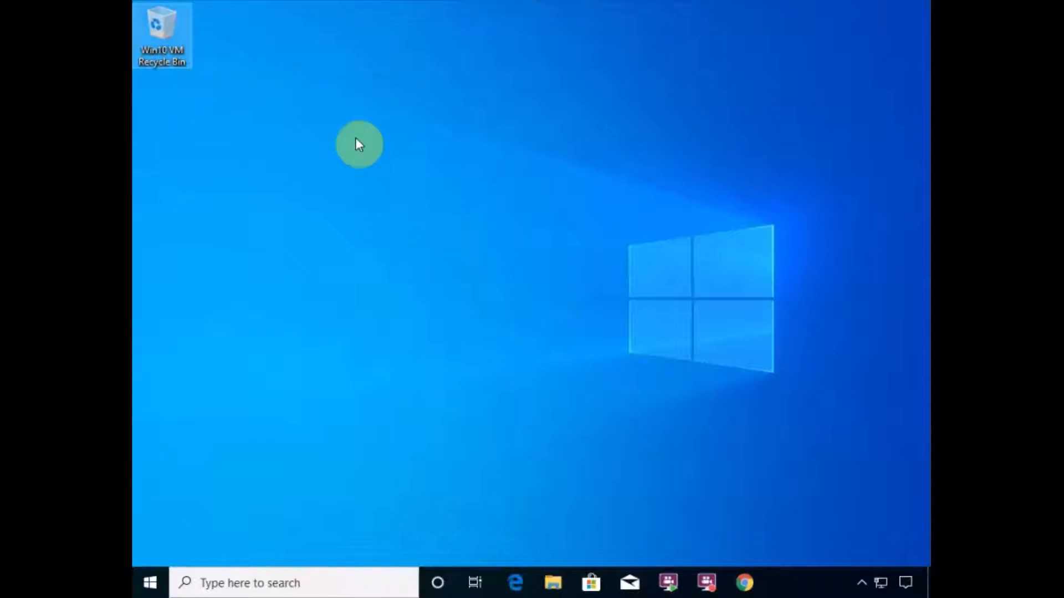
- On the VM, launch Chrome and search Google for 'chrome remote desktop app'
{"action": "left_click", "coordinate": [745, 583]}
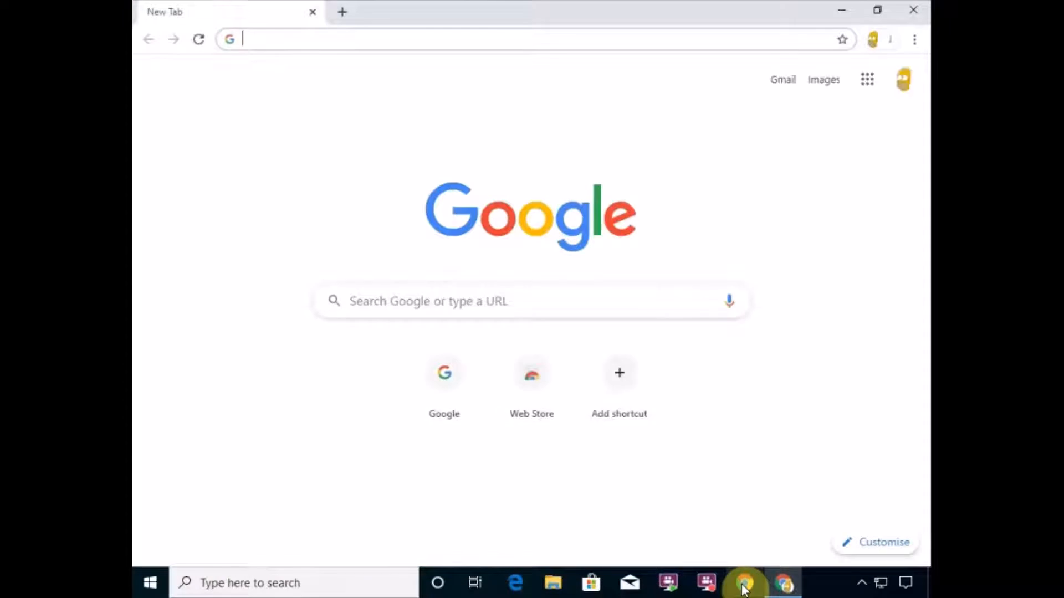
{"action": "left_click", "coordinate": [482, 303]}
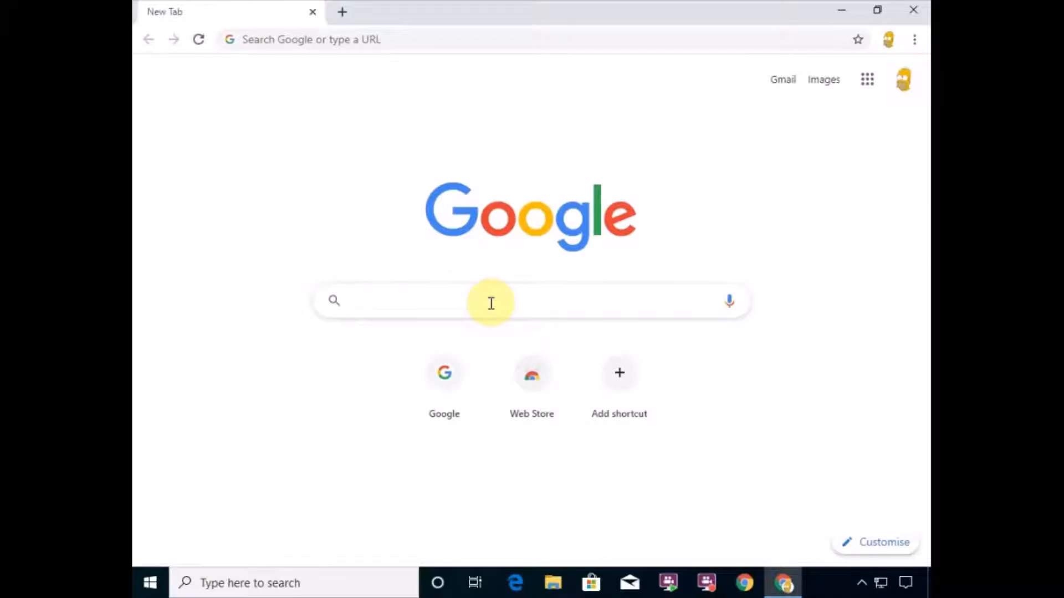
{"action": "type", "text": "chrome"}
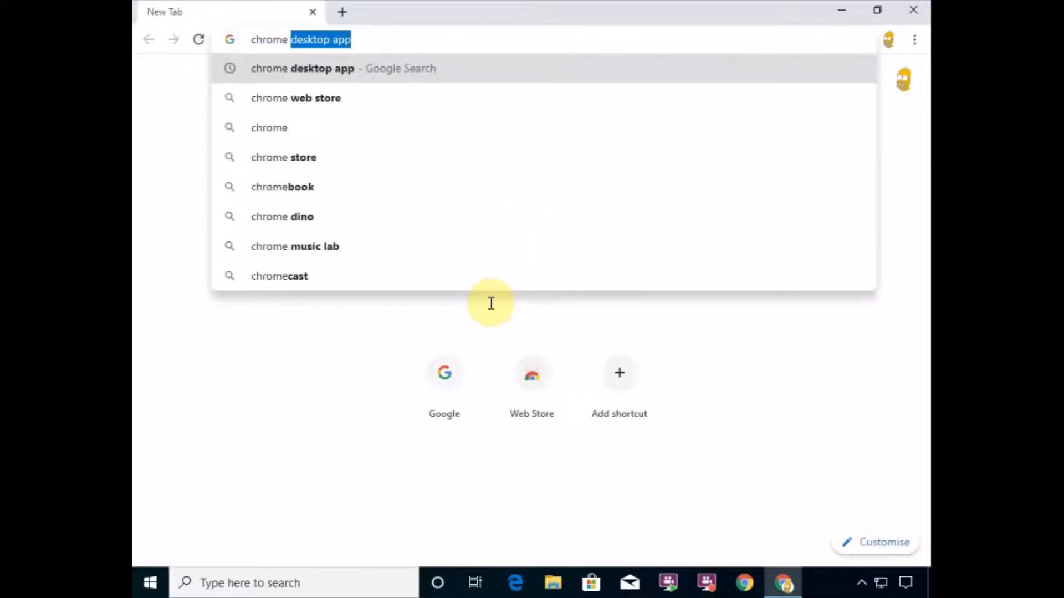
{"action": "type", "text": " remote deskto"}
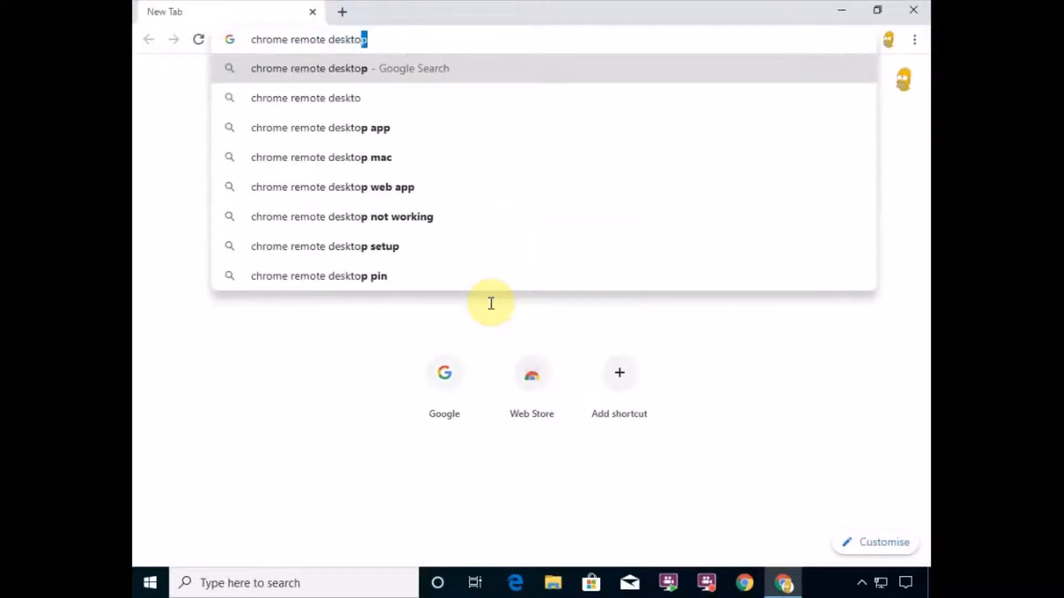
{"action": "type", "text": "p"}
{"action": "key", "text": "Down"}
{"action": "key", "text": "Return"}
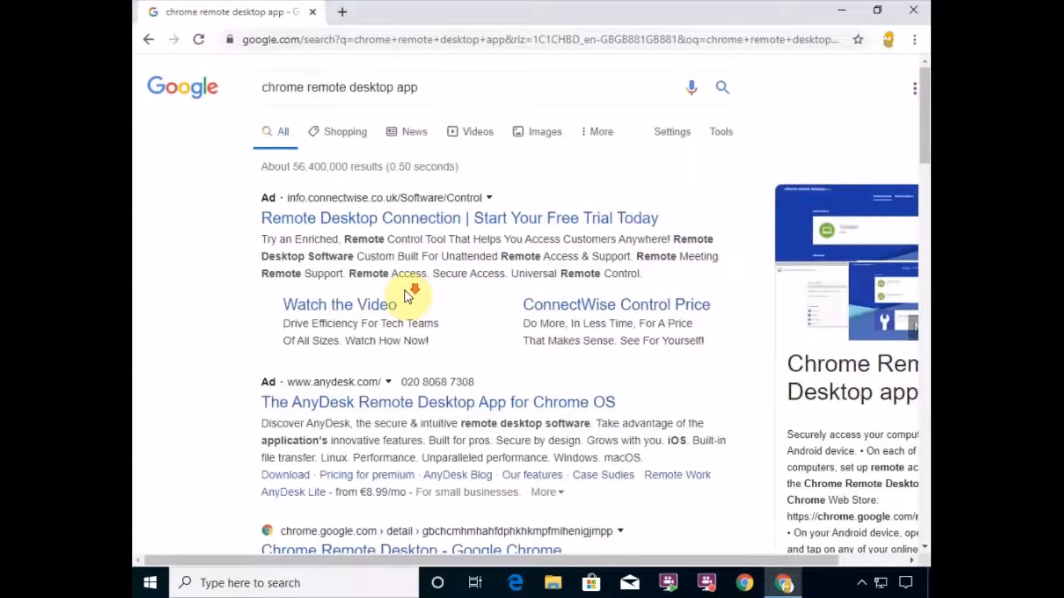
{"action": "scroll", "coordinate": [407, 294], "scroll_direction": "down", "scroll_amount": 4}
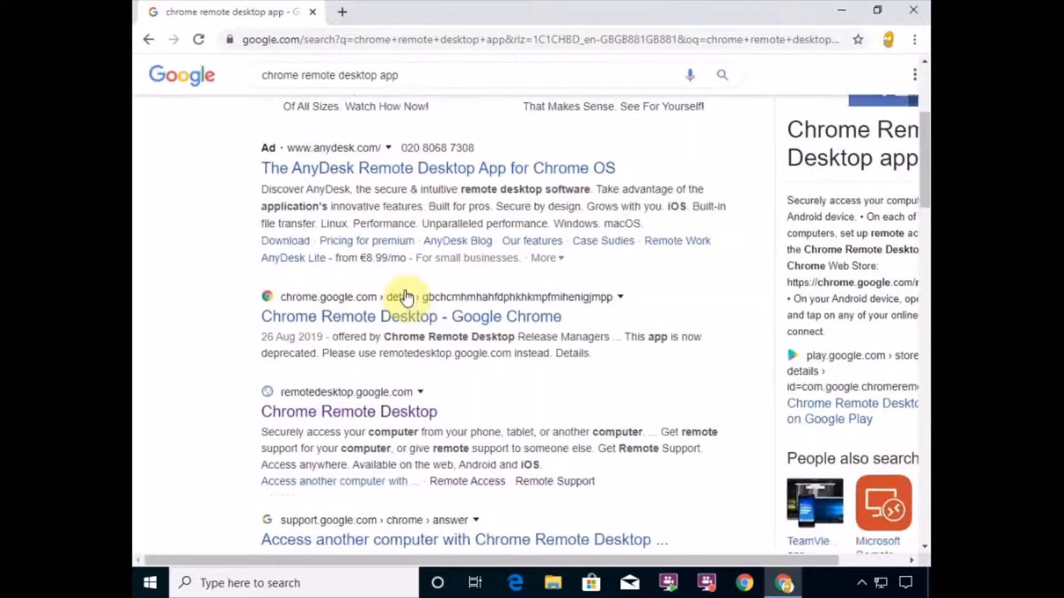
- Go to the Chrome Remote Desktop site and start the download under 'Set up remote access'
{"action": "left_click", "coordinate": [332, 413]}
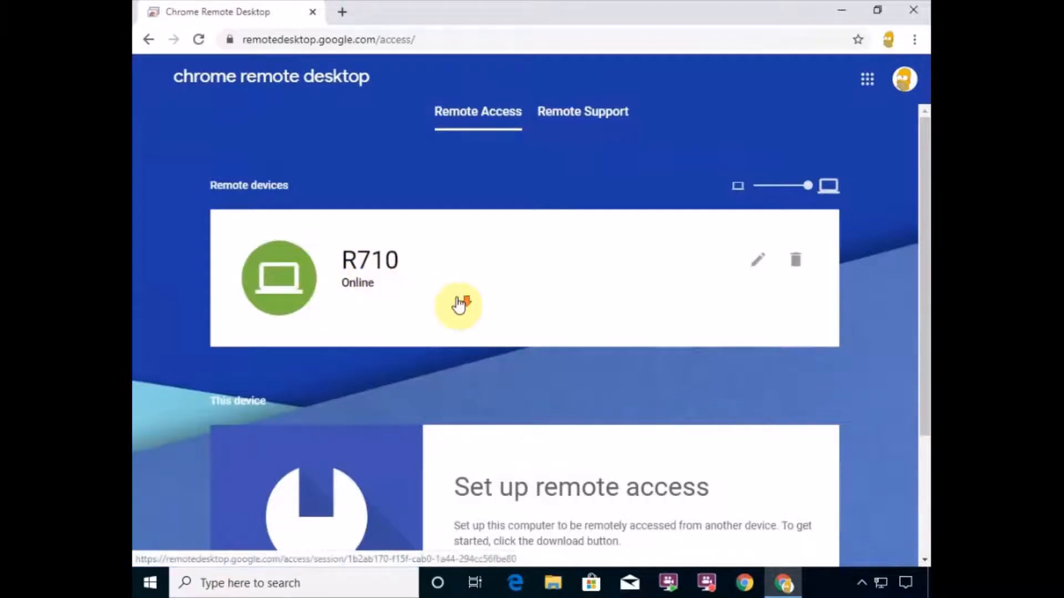
{"action": "scroll", "coordinate": [459, 304], "scroll_direction": "down", "scroll_amount": 1}
{"action": "scroll", "coordinate": [458, 304], "scroll_direction": "down", "scroll_amount": 2}
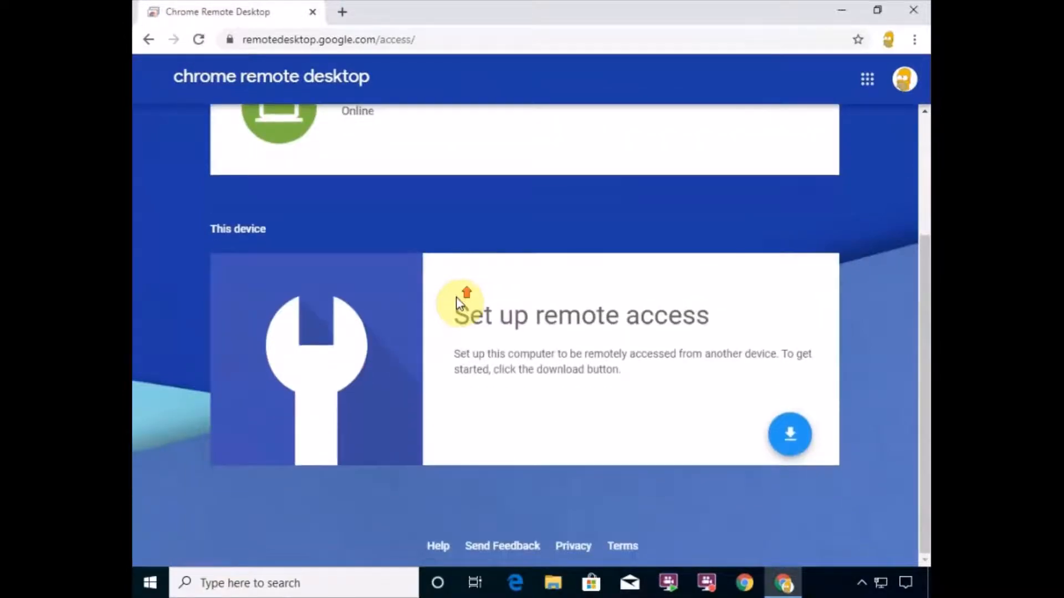
{"action": "scroll", "coordinate": [459, 303], "scroll_direction": "up", "scroll_amount": 3}
{"action": "scroll", "coordinate": [458, 303], "scroll_direction": "down", "scroll_amount": 1}
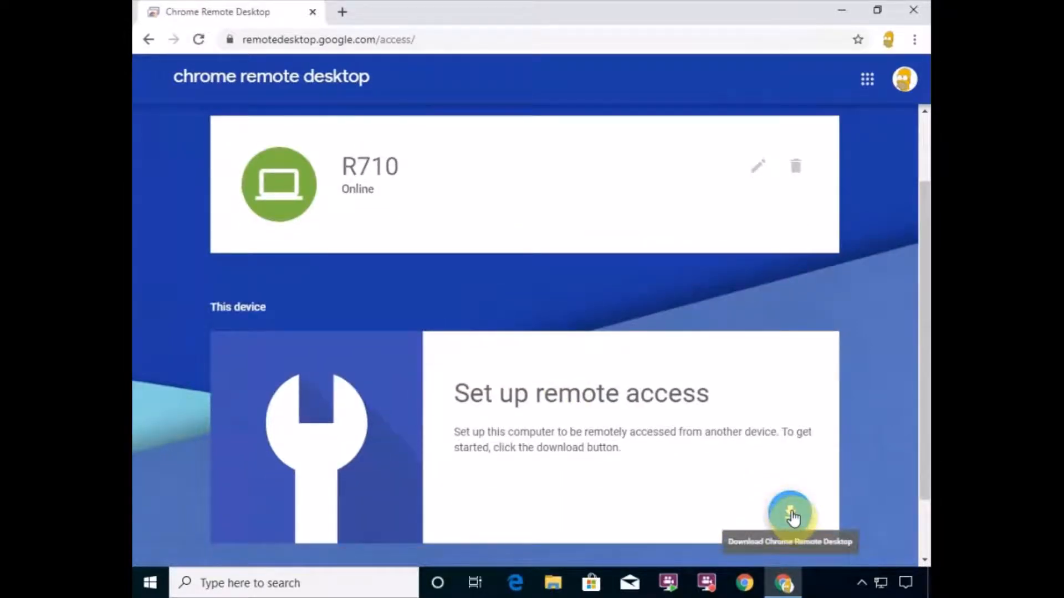
{"action": "left_click", "coordinate": [791, 514]}
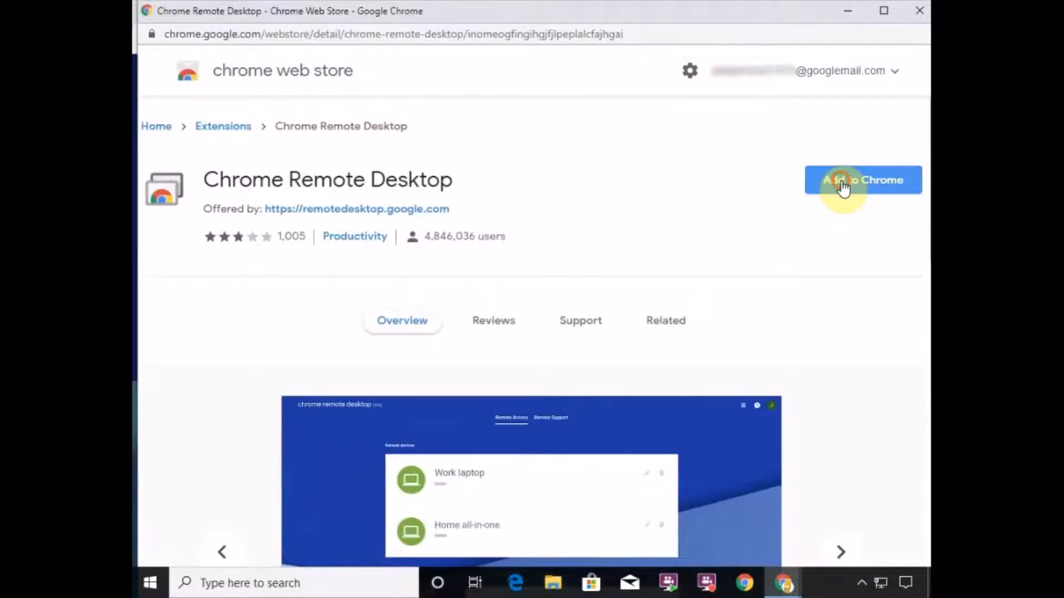
- Add the Chrome Remote Desktop extension to Chrome and confirm 'Add extension'
{"action": "left_click", "coordinate": [842, 188]}
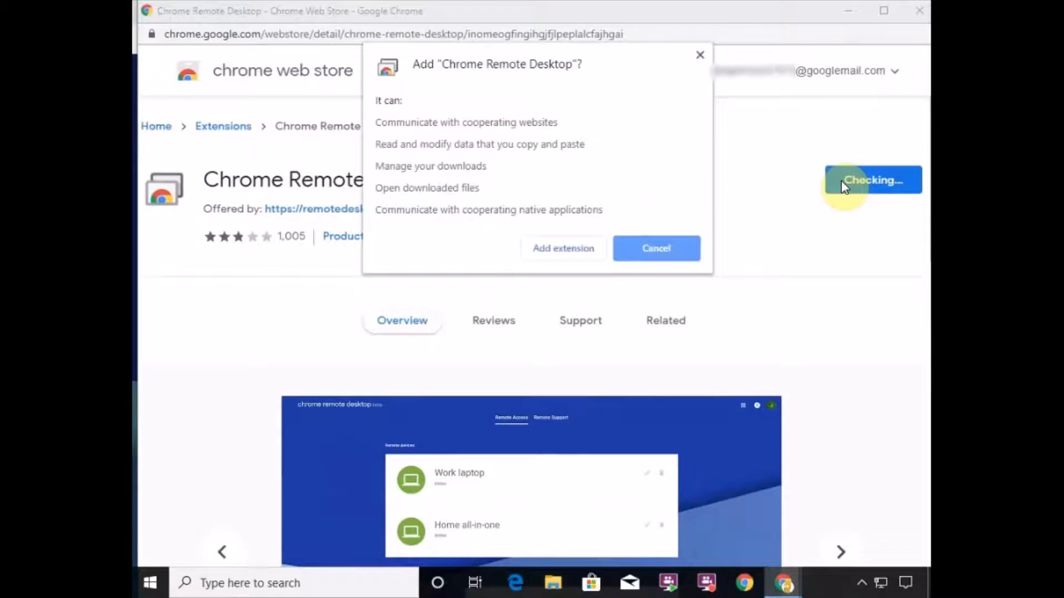
{"action": "left_click", "coordinate": [584, 257]}
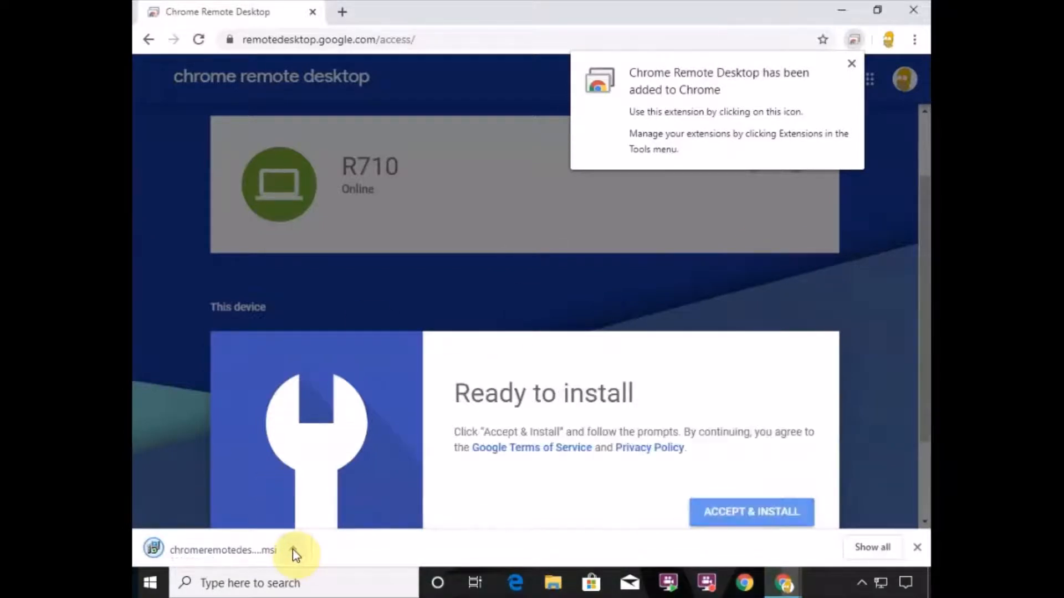
- Accept the terms and install the host, approving the download and User Account Control prompts
{"action": "left_click", "coordinate": [745, 514]}
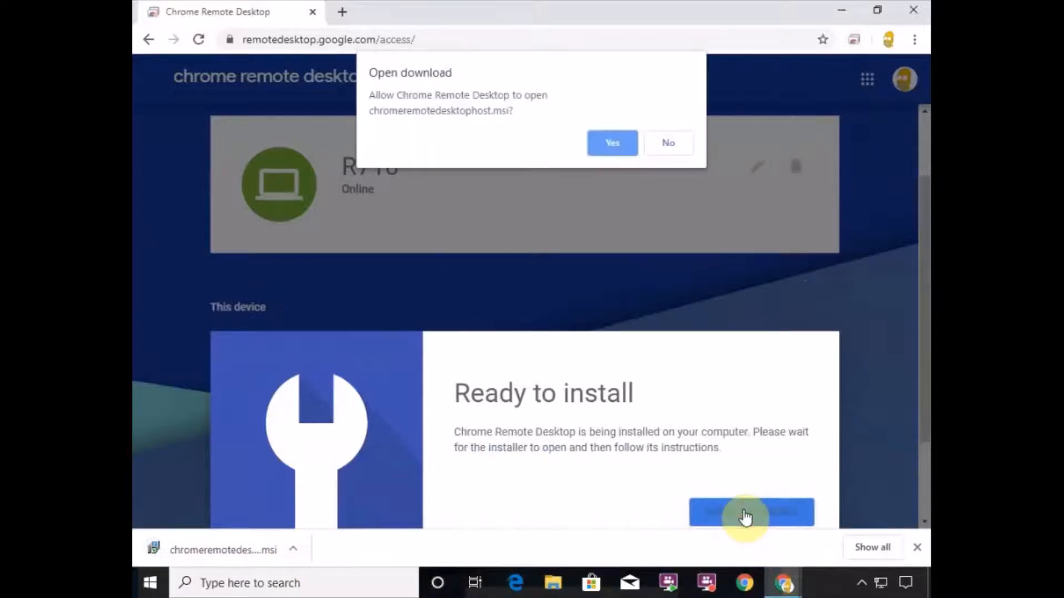
{"action": "left_click", "coordinate": [620, 141]}
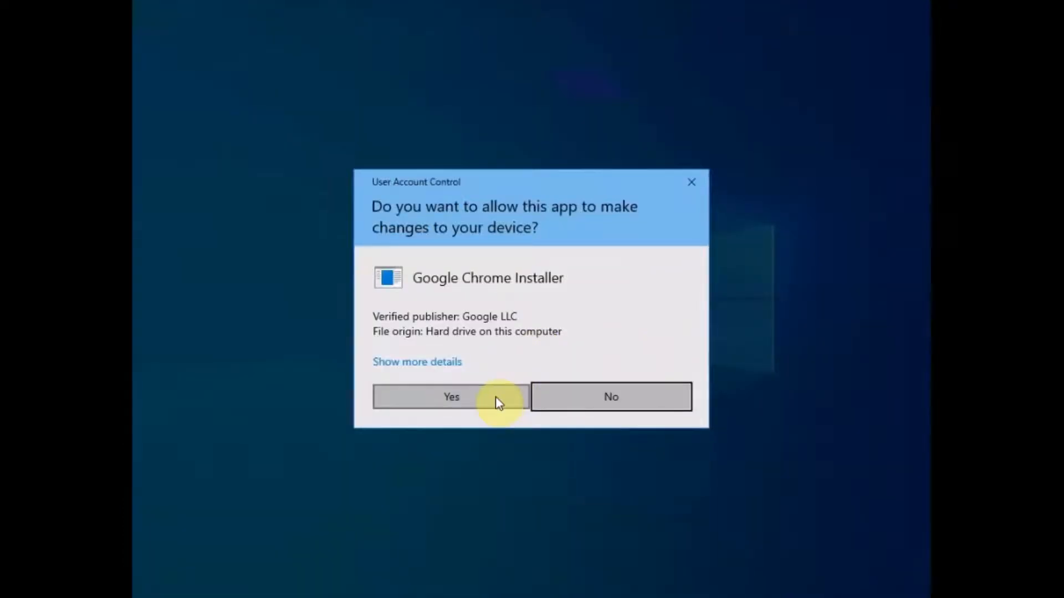
{"action": "left_click", "coordinate": [498, 399]}
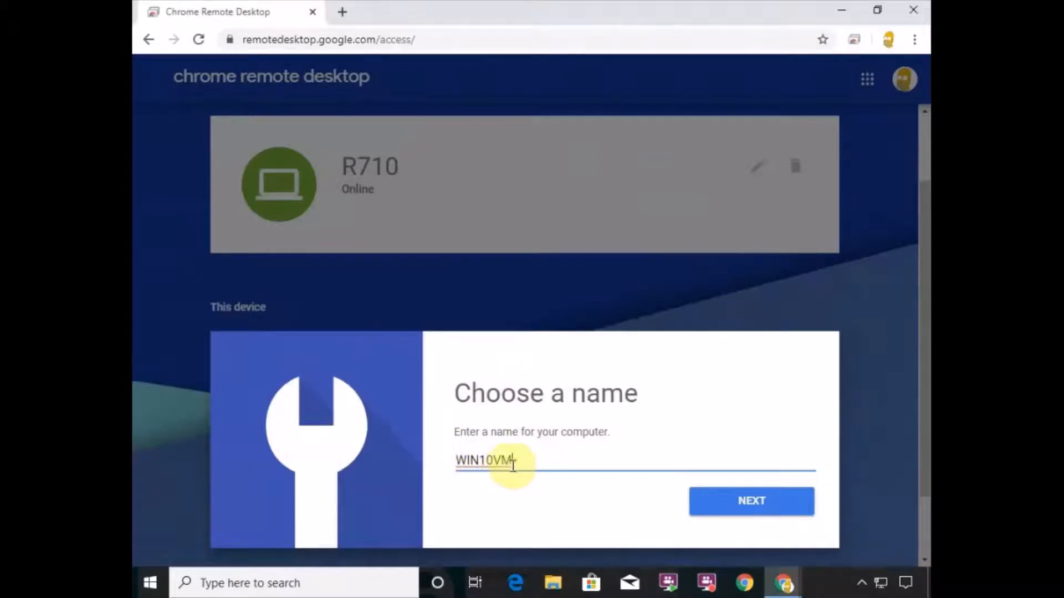
- Keep WIN10VM as the computer name and enter a PIN in both PIN fields
{"action": "left_click", "coordinate": [751, 501]}
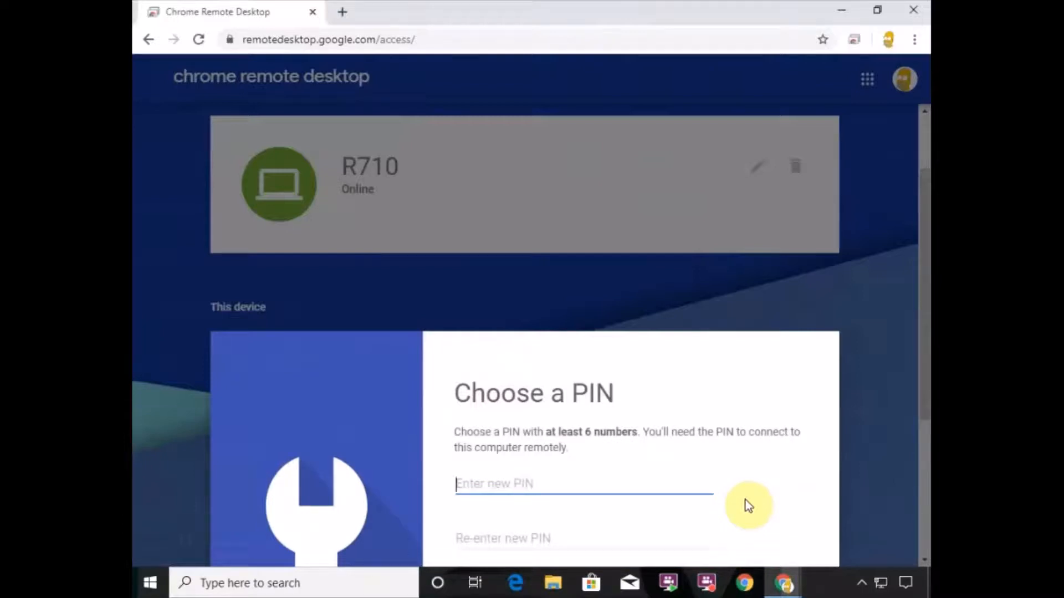
{"action": "type", "text": "1"}
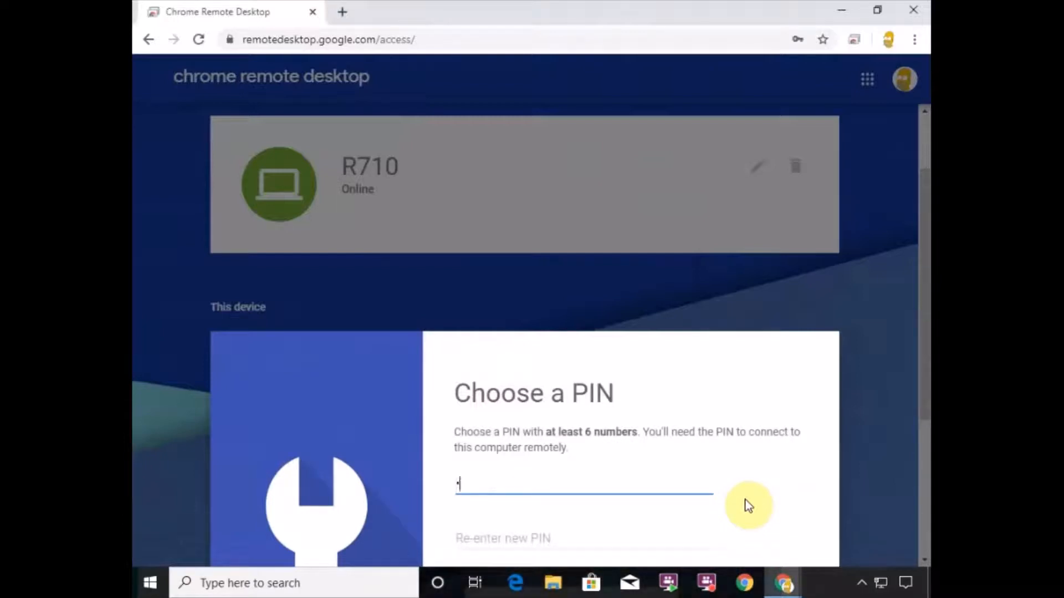
{"action": "type", "text": "23456789"}
{"action": "left_click", "coordinate": [562, 541]}
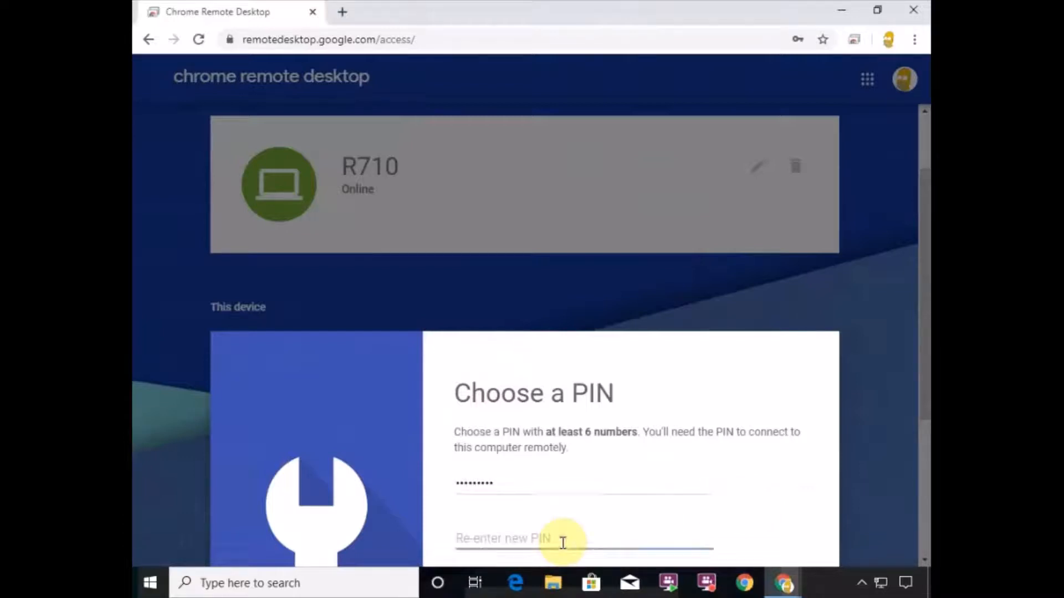
{"action": "type", "text": "123456"}
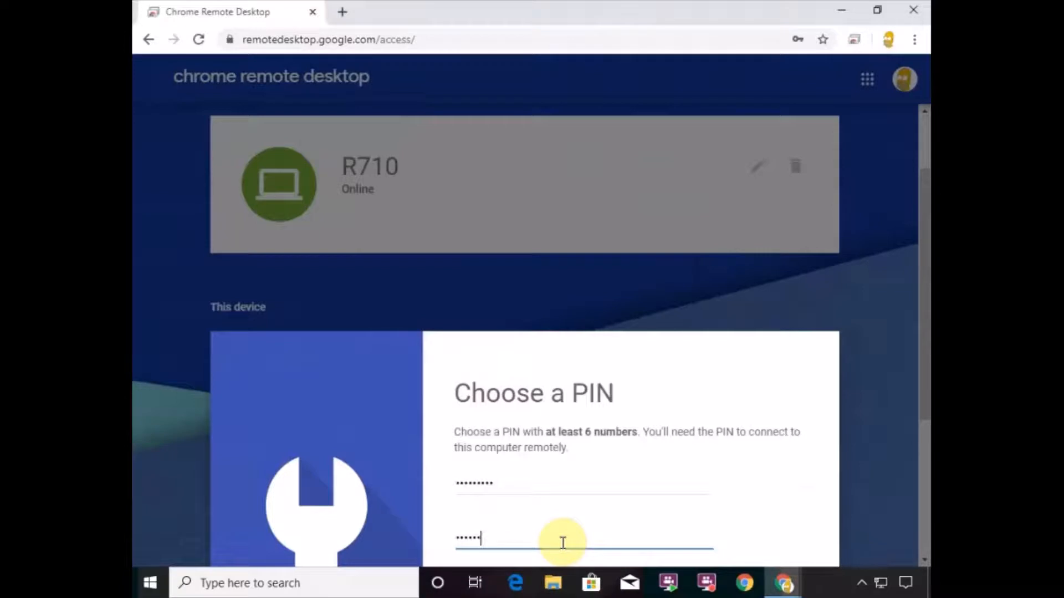
{"action": "type", "text": "789"}
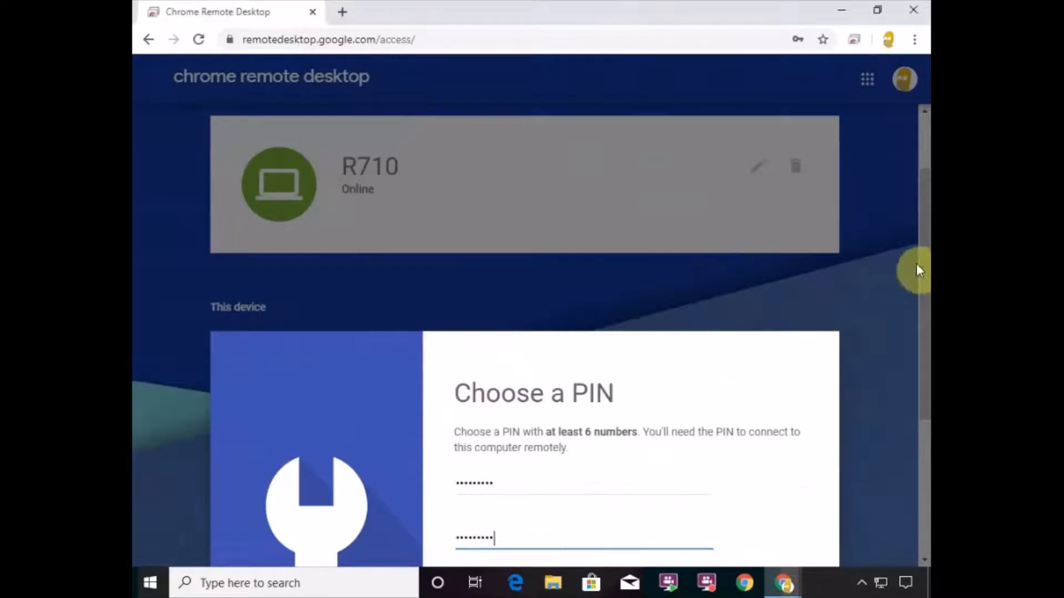
- Opt out of usage statistics and crash reports, then start remote access
{"action": "left_click_drag", "start_coordinate": [923, 265], "coordinate": [918, 368]}
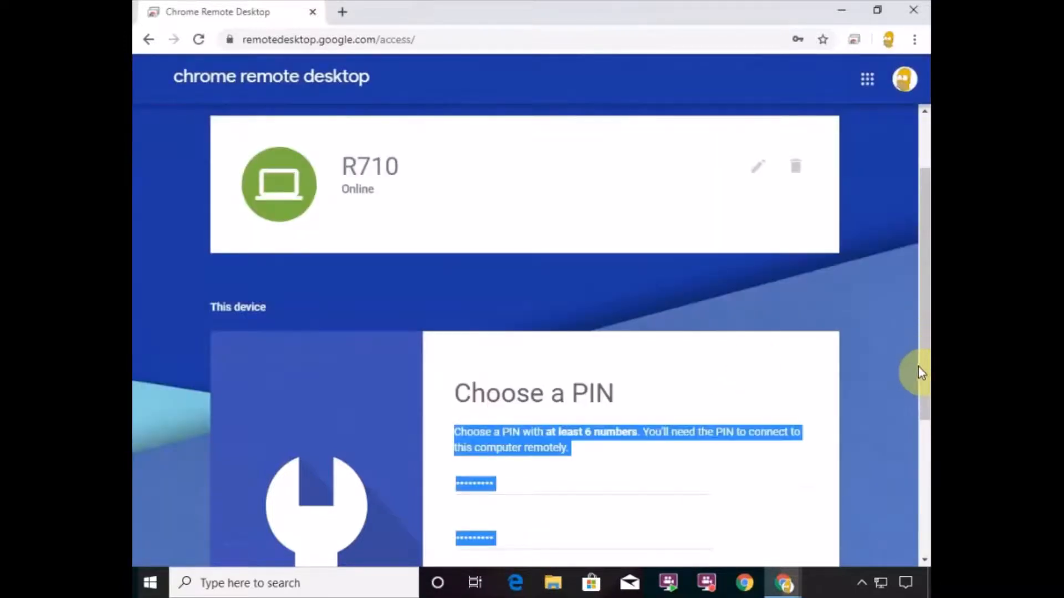
{"action": "scroll", "coordinate": [919, 407], "scroll_direction": "down", "scroll_amount": 3}
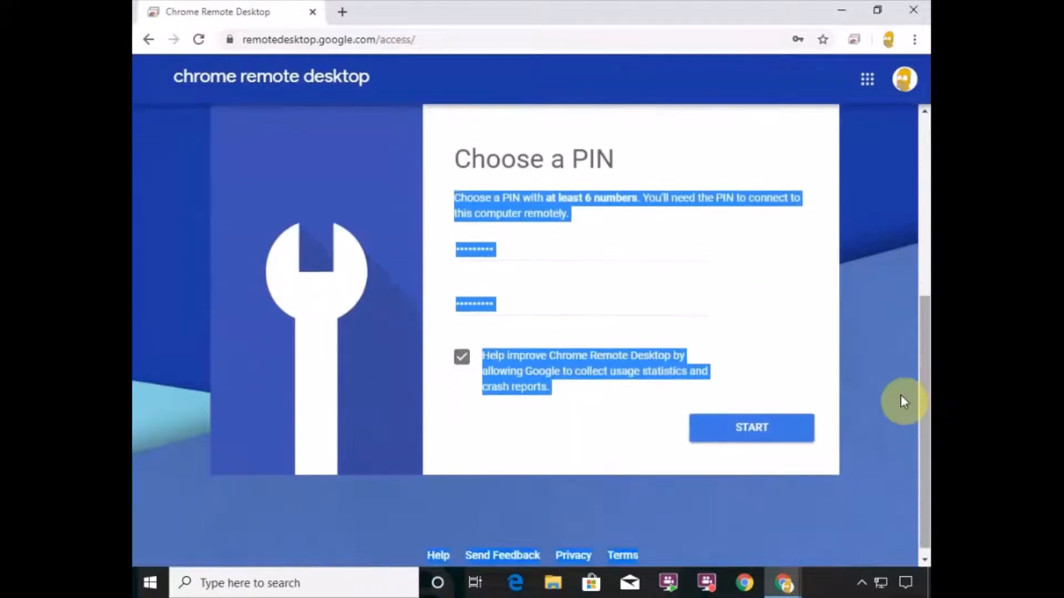
{"action": "left_click", "coordinate": [505, 309]}
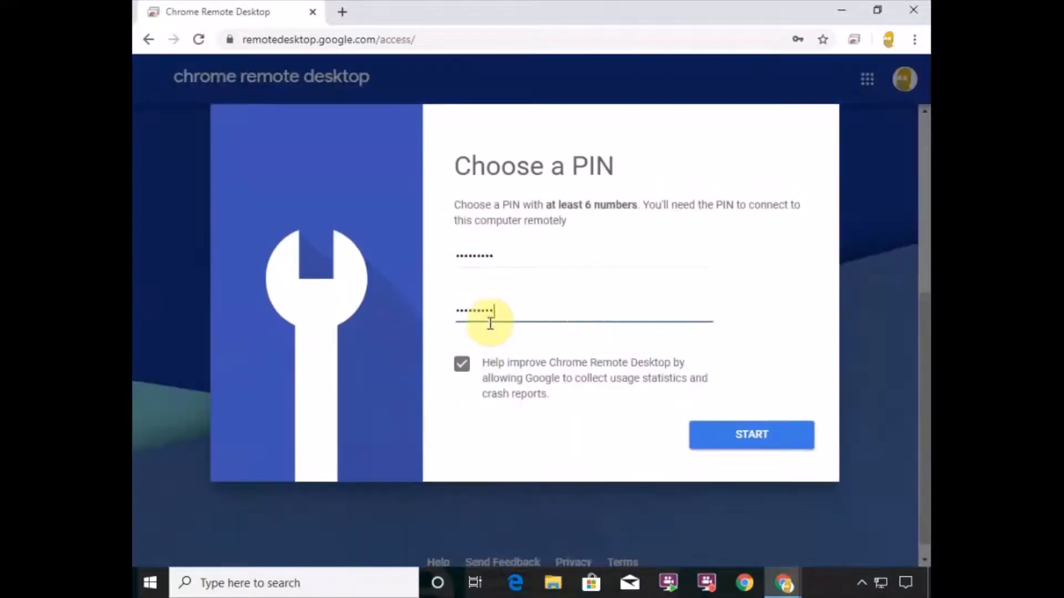
{"action": "left_click", "coordinate": [461, 365]}
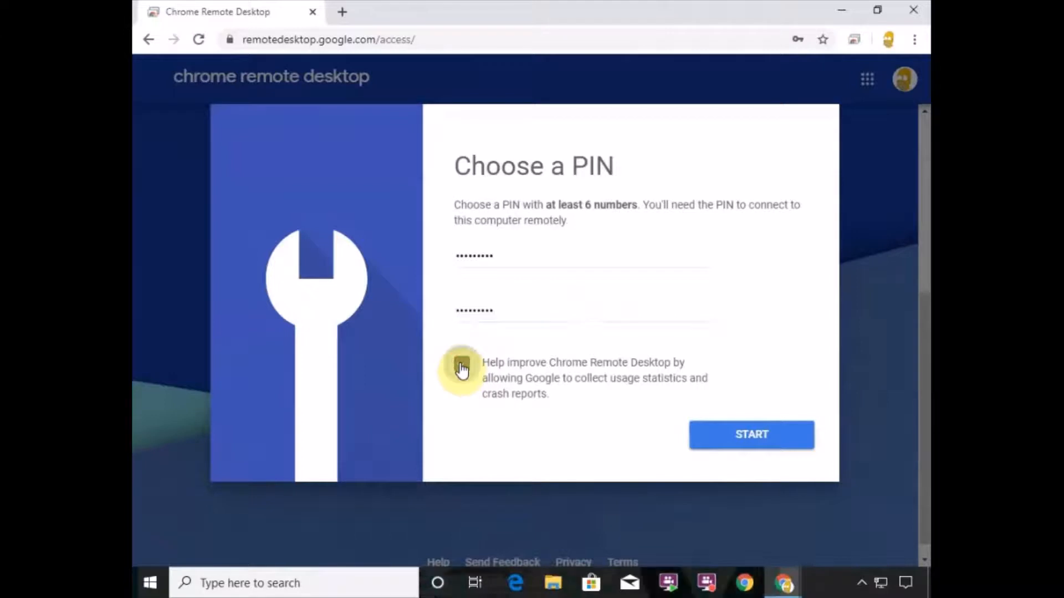
{"action": "left_click", "coordinate": [749, 436]}
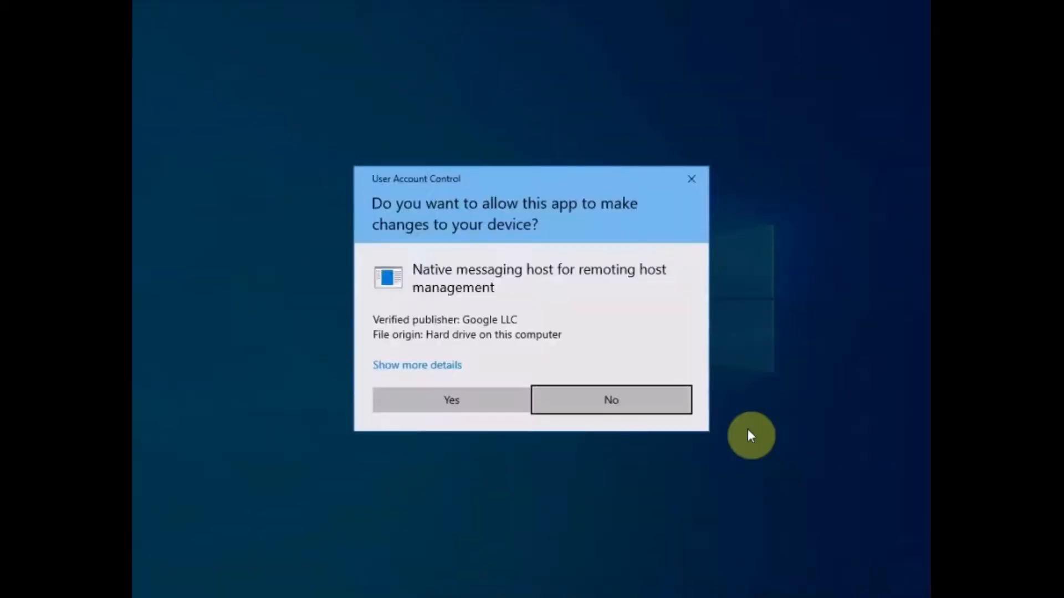
- Allow the remoting host via UAC, then close the Chrome Remote Desktop and Web Store windows
{"action": "left_click", "coordinate": [488, 403]}
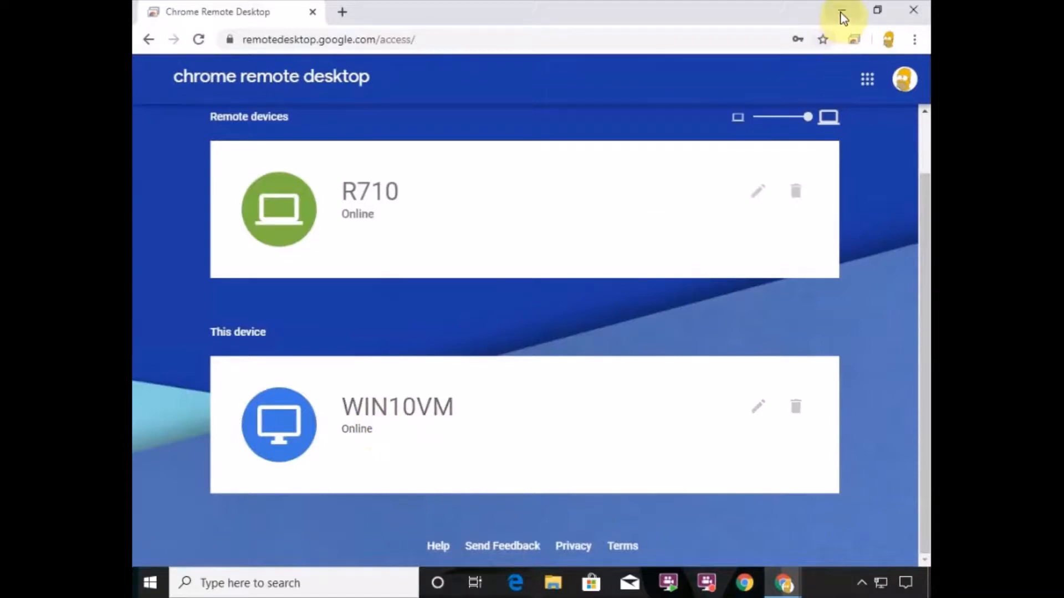
{"action": "left_click", "coordinate": [913, 15]}
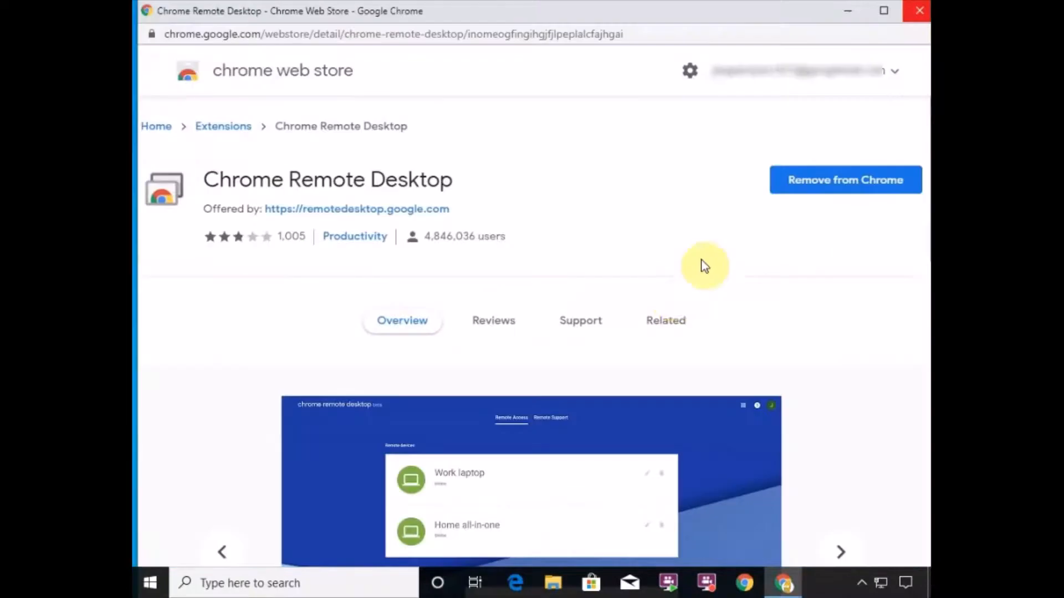
{"action": "left_click", "coordinate": [913, 20]}
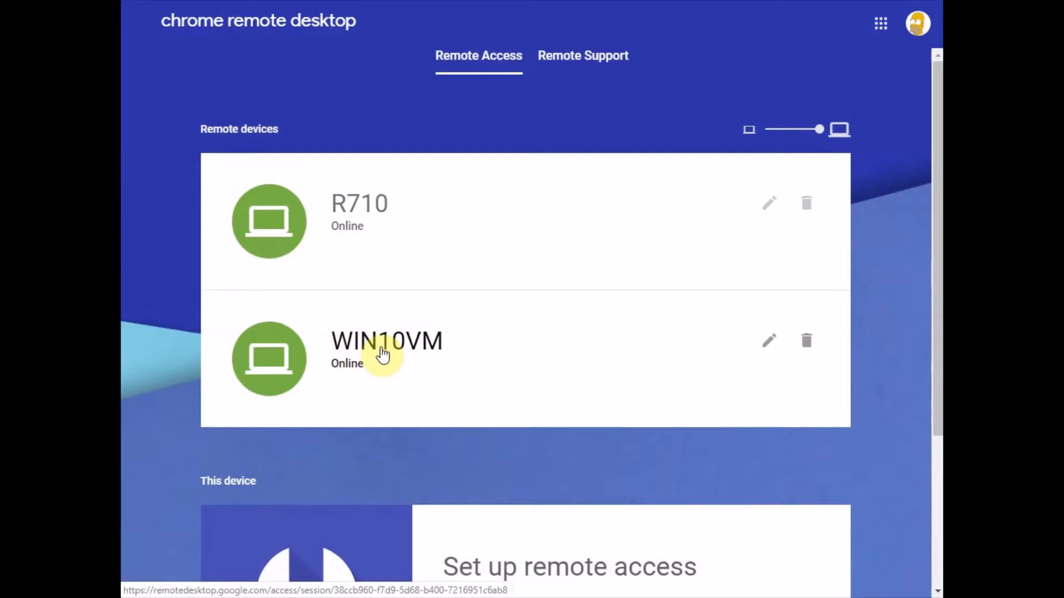
- Connect to WIN10VM from Remote devices by entering its PIN
{"action": "left_click", "coordinate": [382, 349]}
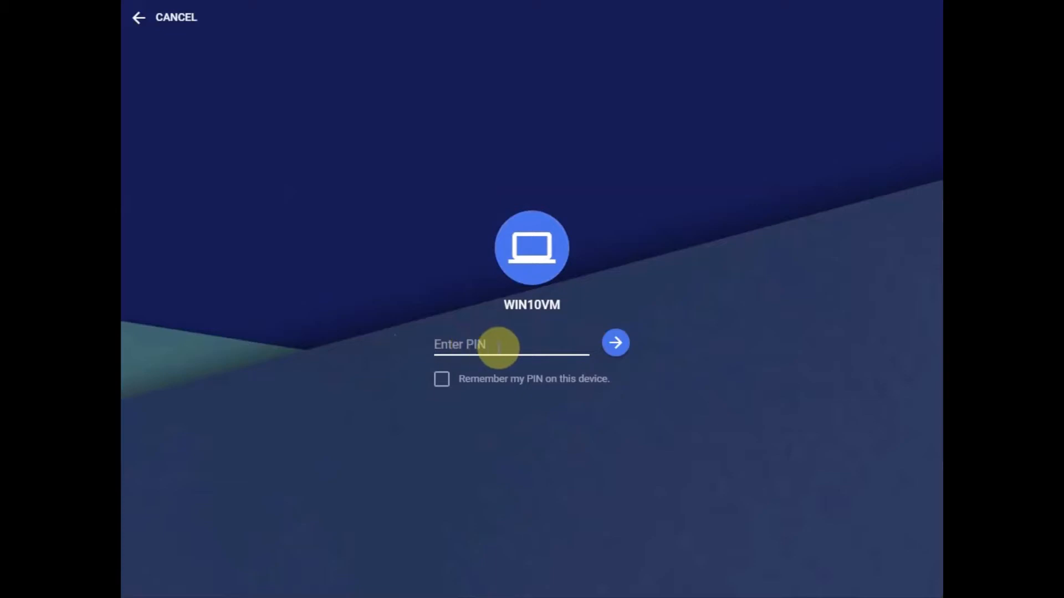
{"action": "type", "text": "•••••••••"}
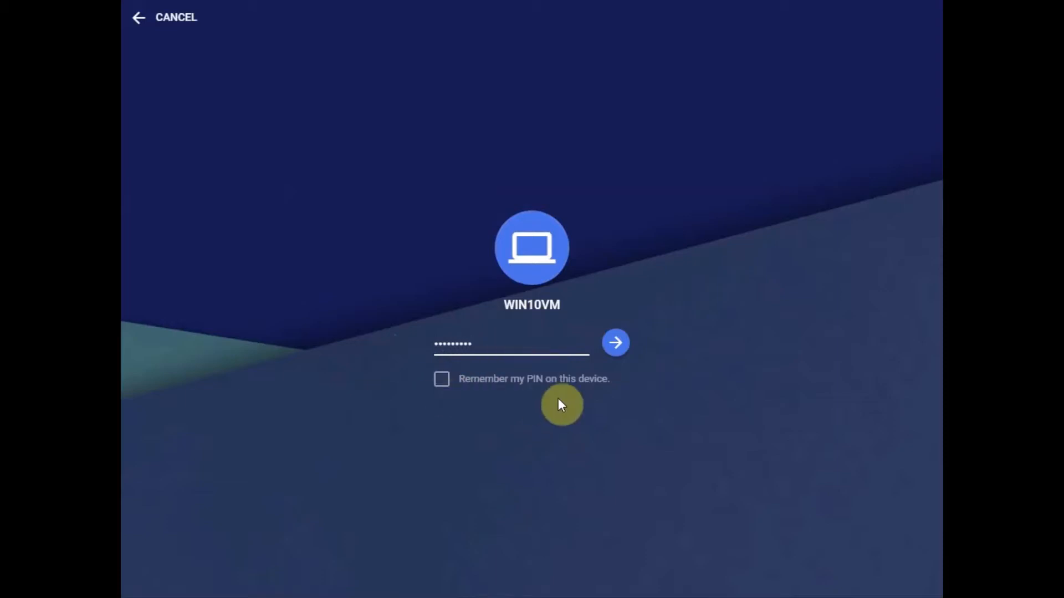
{"action": "left_click", "coordinate": [614, 344]}
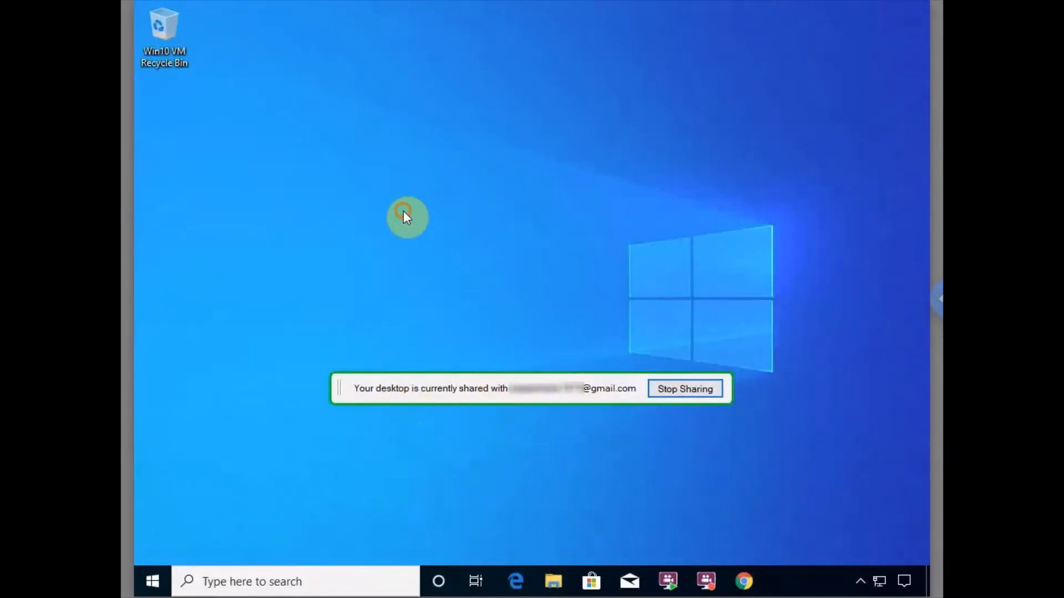
- Select the Recycle Bin icon on the remote WIN10VM desktop to confirm remote control works
{"action": "left_click", "coordinate": [157, 50]}
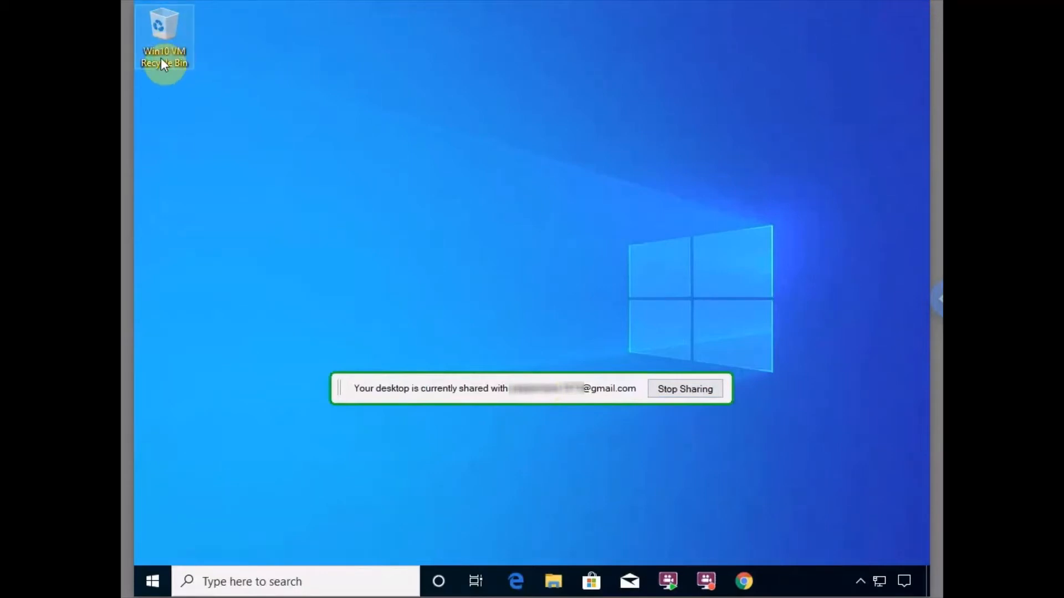